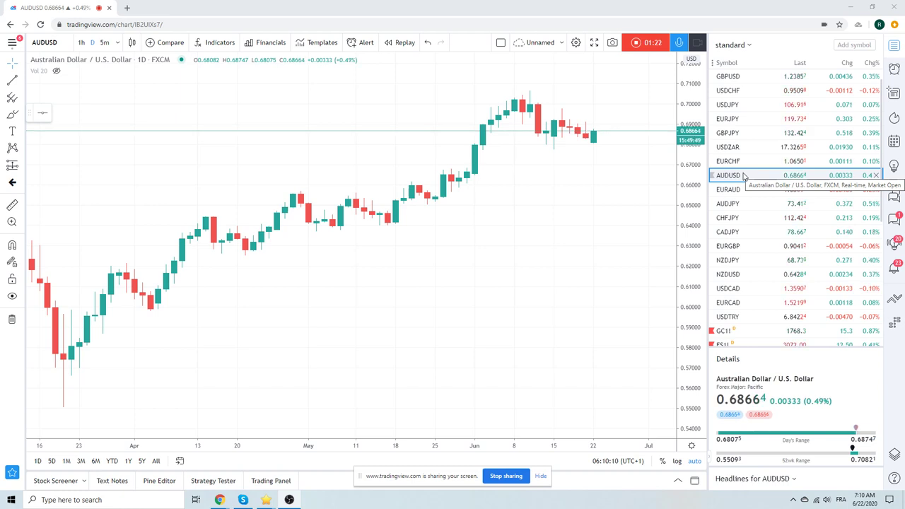
# Look through the watchlist symbols, then open the Gold Futures (GC1!) daily chart and examine its price history back to August 2019.
pyautogui.scroll(1, 744, 177)
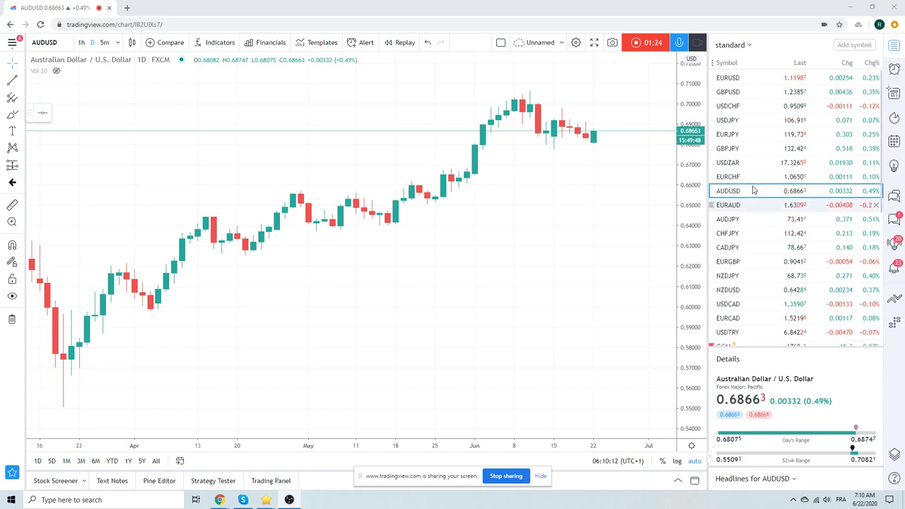
pyautogui.scroll(-3, 754, 189)
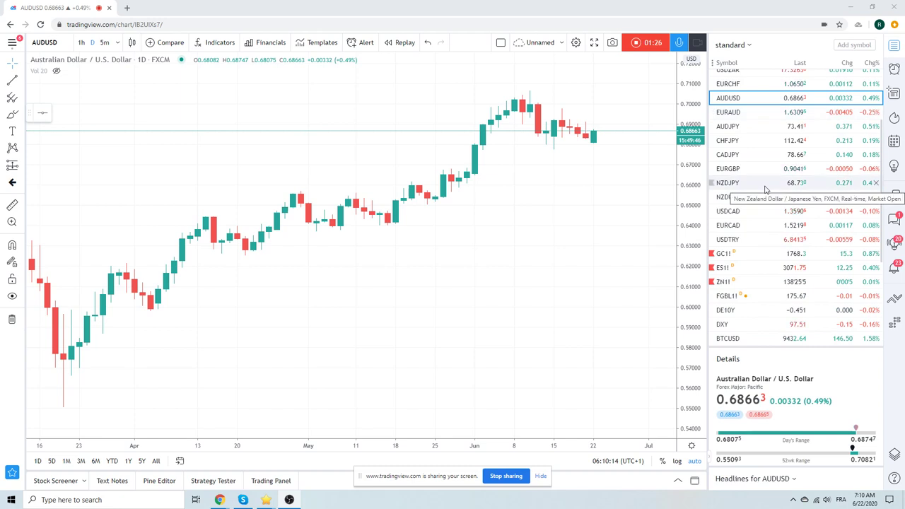
pyautogui.scroll(3, 765, 189)
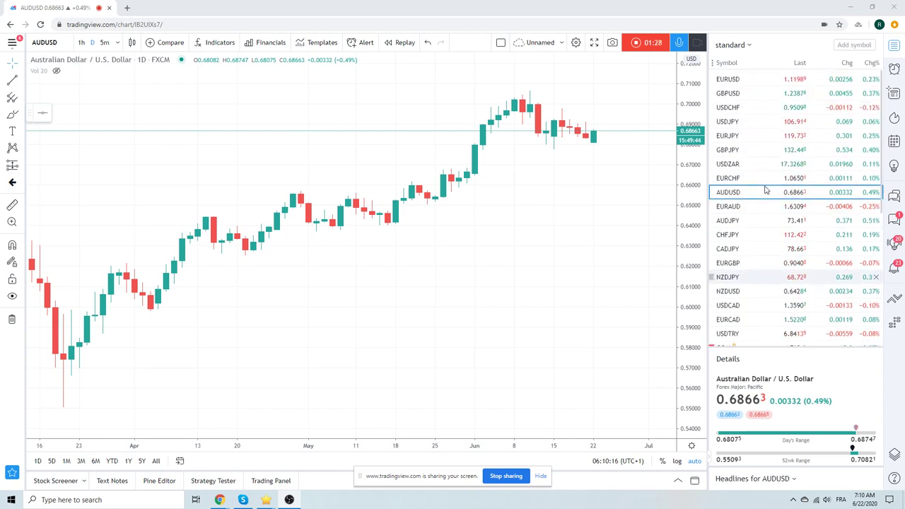
pyautogui.scroll(-3, 765, 189)
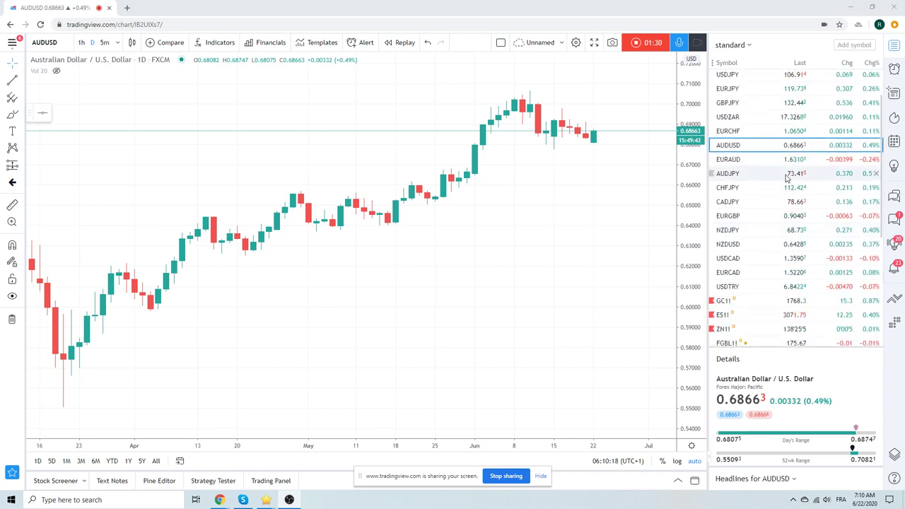
pyautogui.scroll(-3, 786, 178)
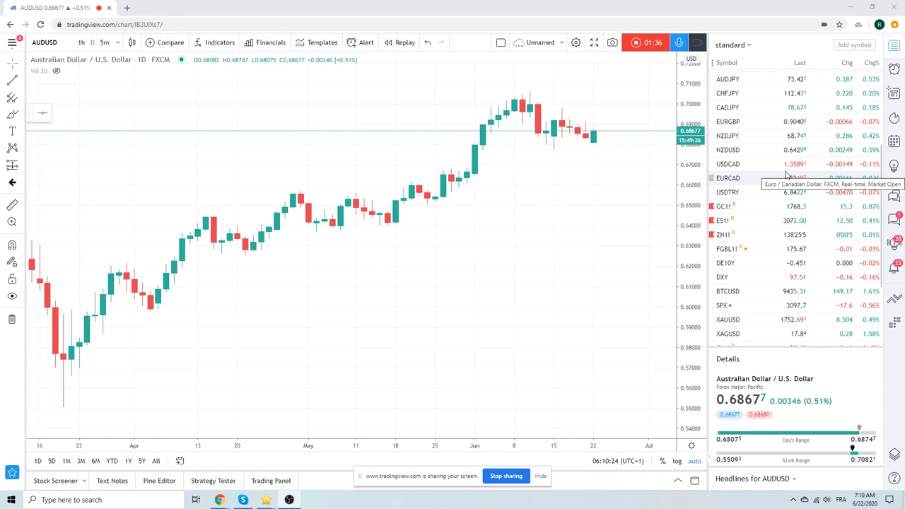
pyautogui.scroll(5, 787, 176)
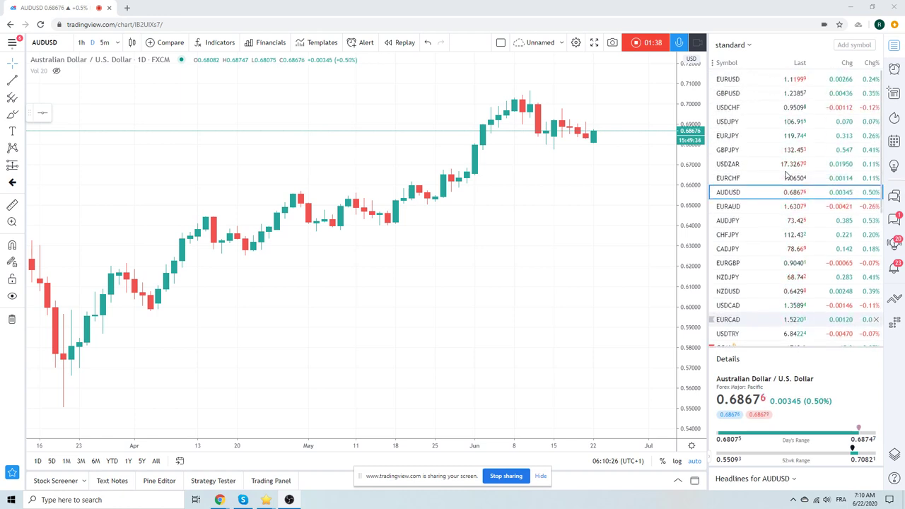
pyautogui.scroll(-5, 778, 184)
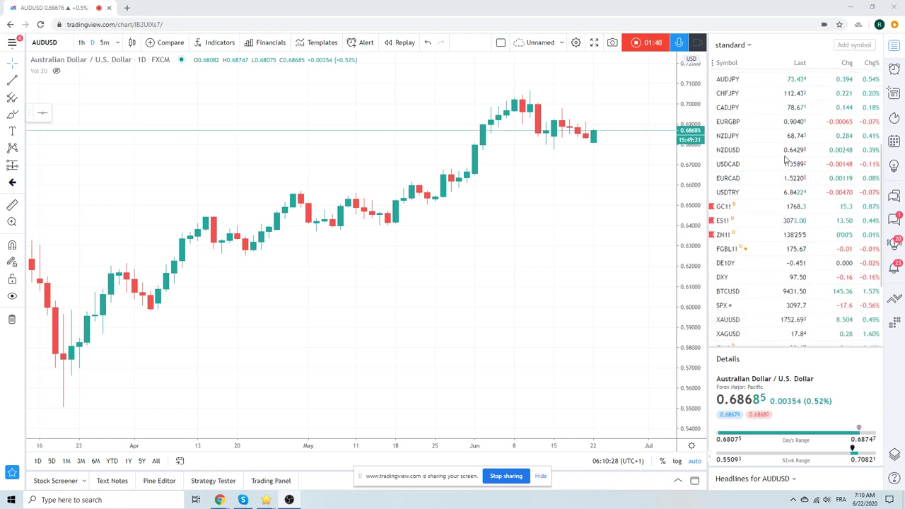
pyautogui.click(758, 207)
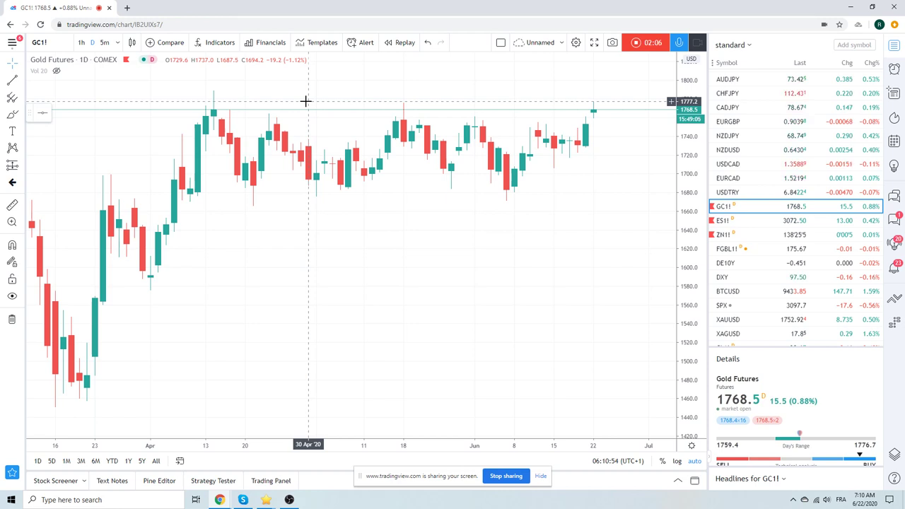
pyautogui.scroll(-4, 307, 102)
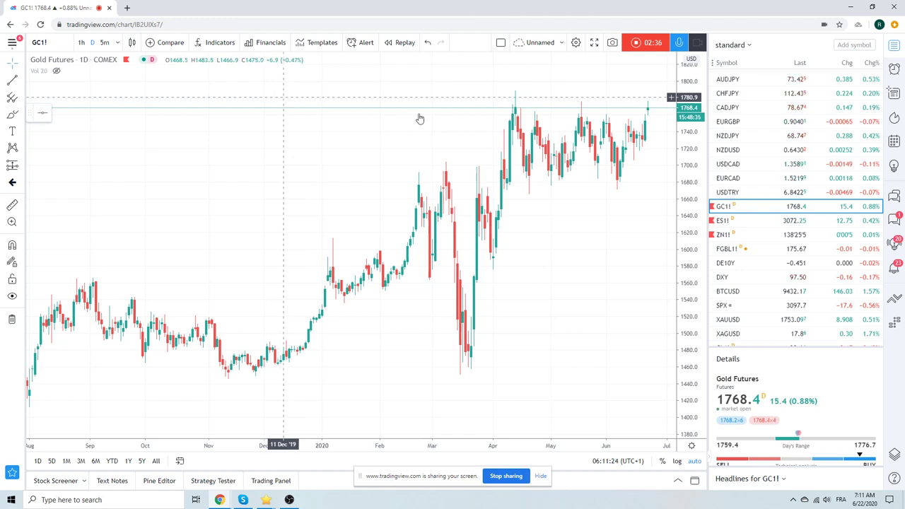
# Open the S&P 500 E-mini Futures (ES1!) daily chart and look over the remaining watchlist instruments below it.
pyautogui.click(752, 223)
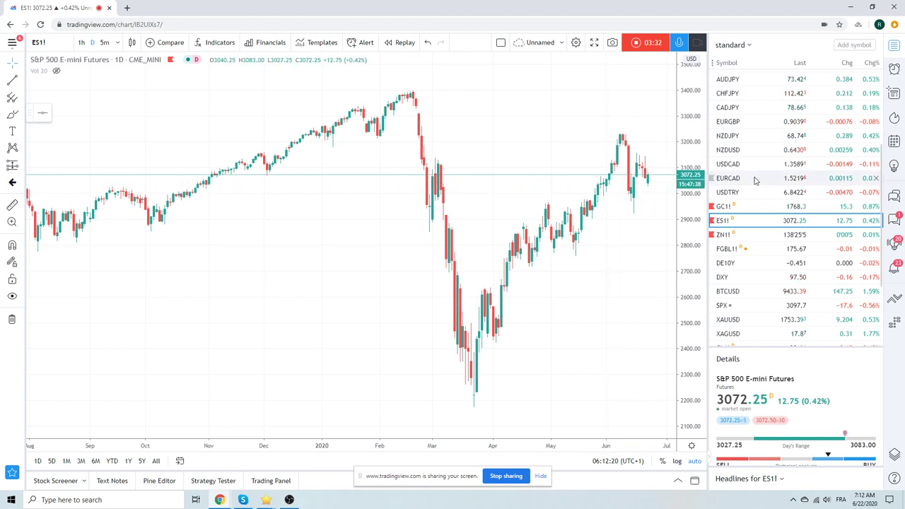
pyautogui.scroll(-1, 774, 166)
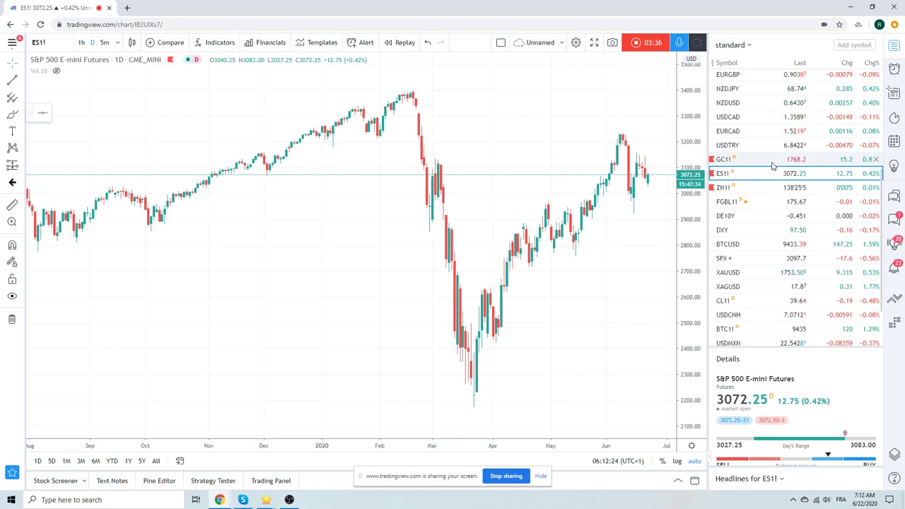
pyautogui.scroll(-1, 777, 166)
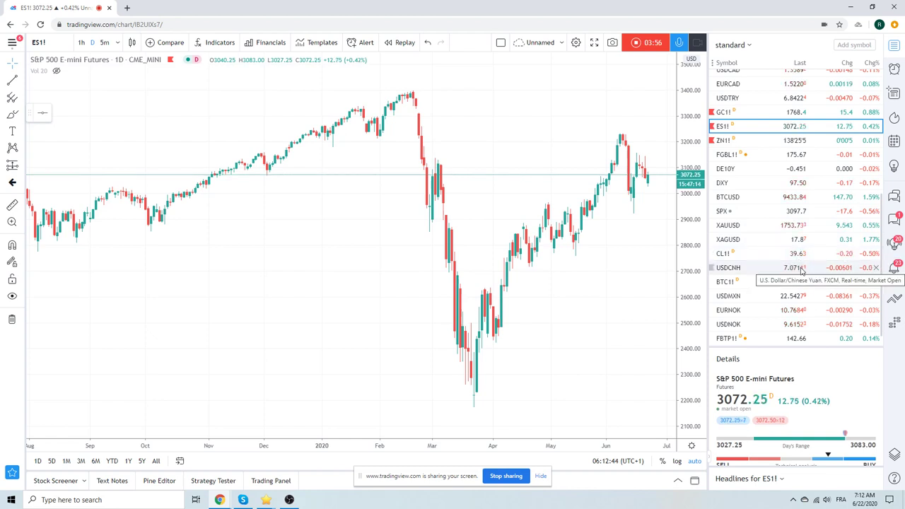
# Review the daily charts of USDCHF, GBPUSD and USDZAR one after another from the watchlist.
pyautogui.scroll(4, 801, 269)
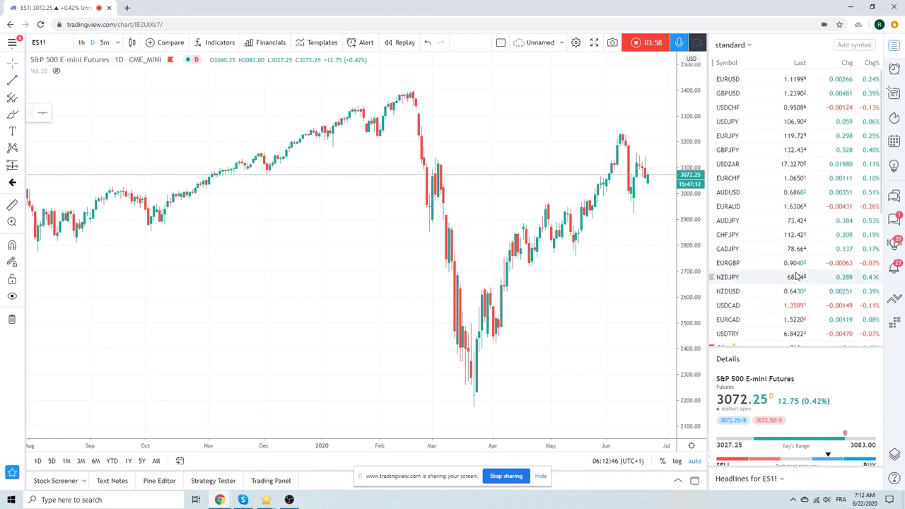
pyautogui.click(763, 108)
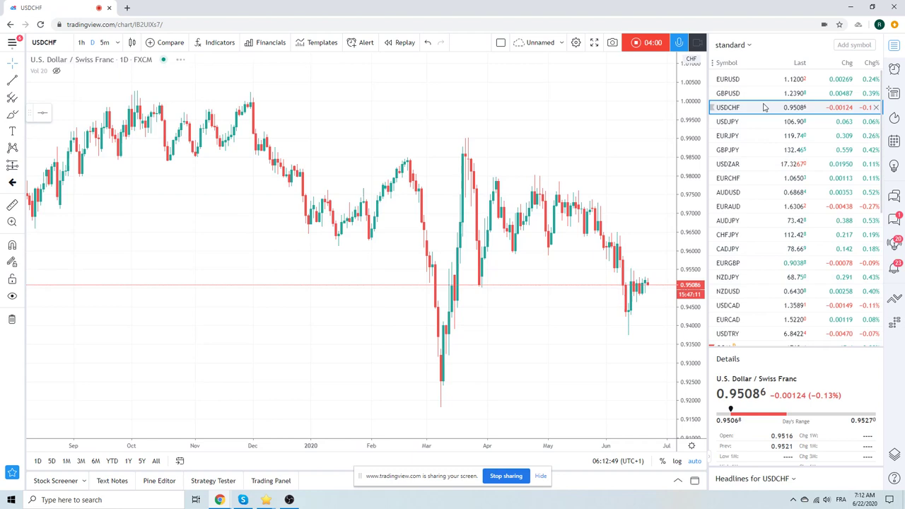
pyautogui.click(754, 96)
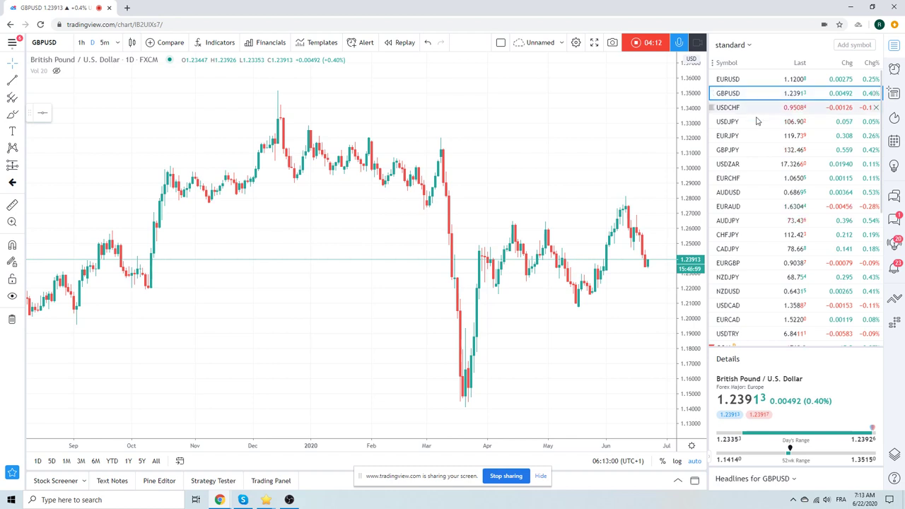
pyautogui.click(765, 166)
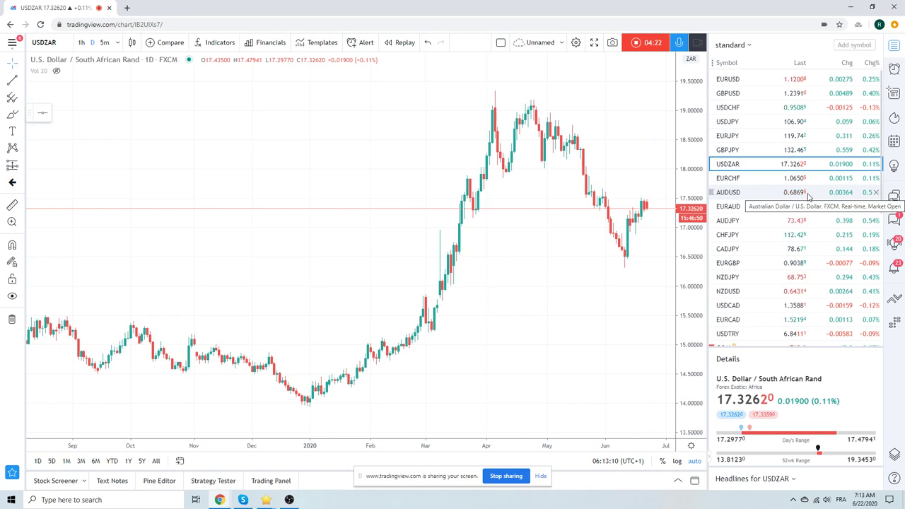
# Review the NZDUSD daily chart with its recent months enlarged, followed by the USDCAD daily chart.
pyautogui.click(758, 291)
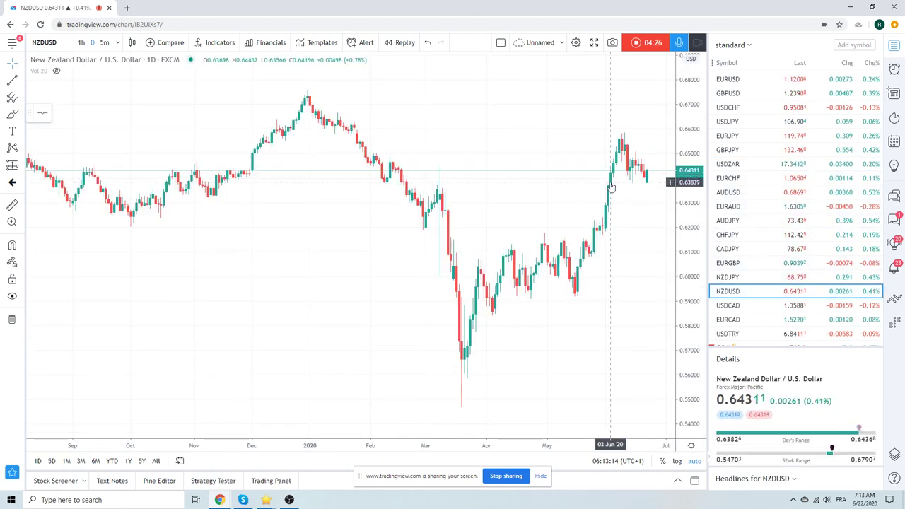
pyautogui.scroll(2, 613, 200)
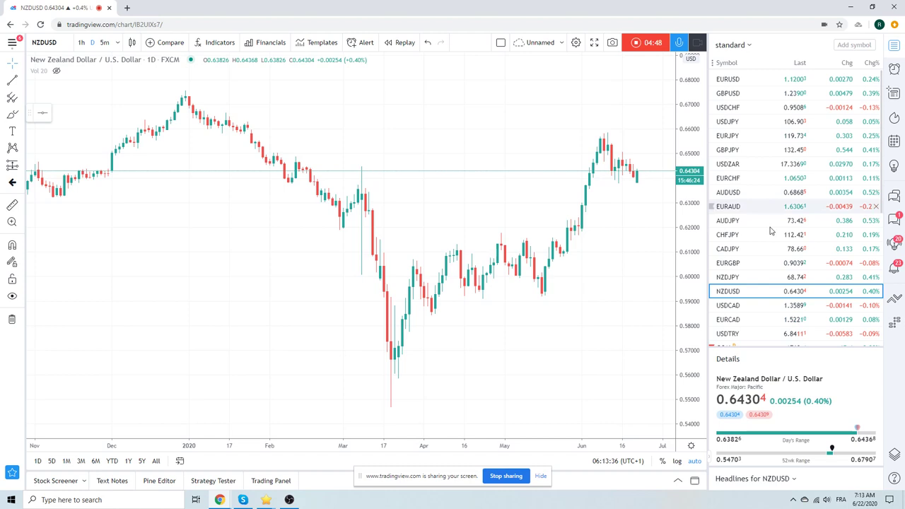
pyautogui.click(761, 305)
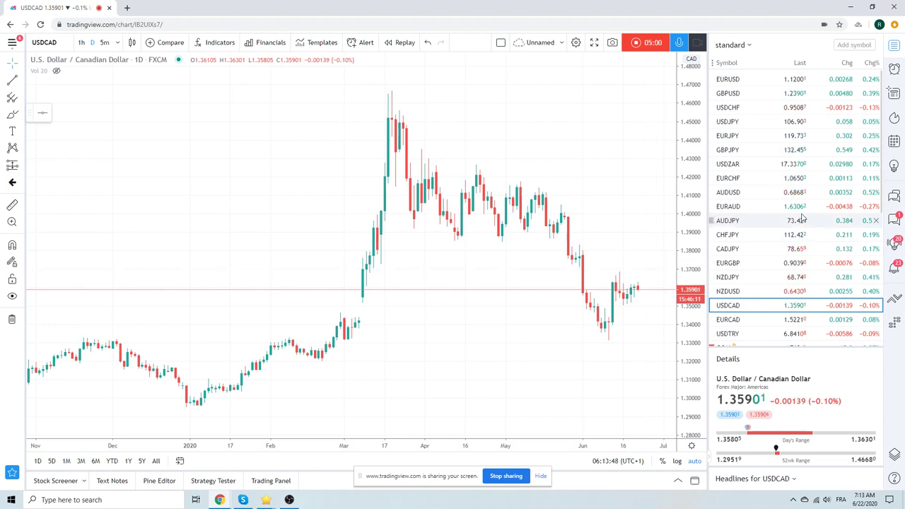
# Review the AUDJPY daily chart, followed by the EURCHF daily chart from the watchlist.
pyautogui.scroll(-1, 785, 197)
pyautogui.scroll(-1, 785, 197)
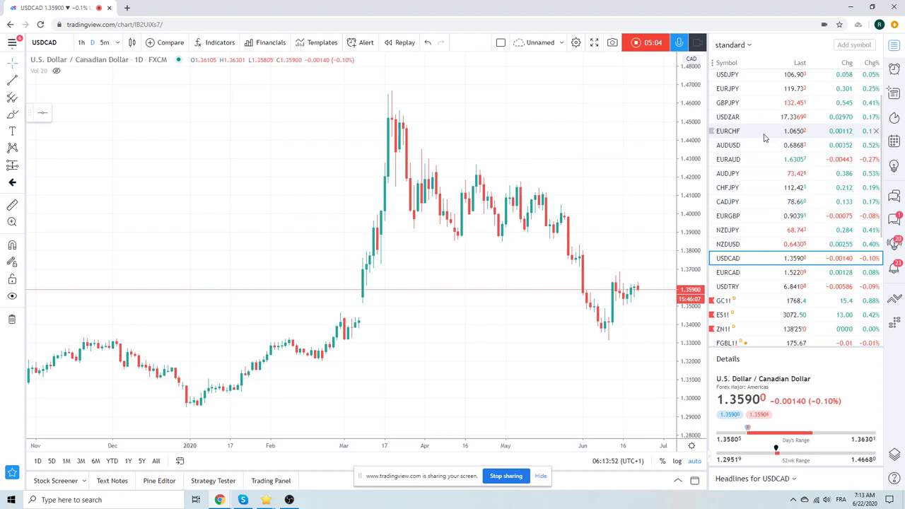
pyautogui.click(752, 173)
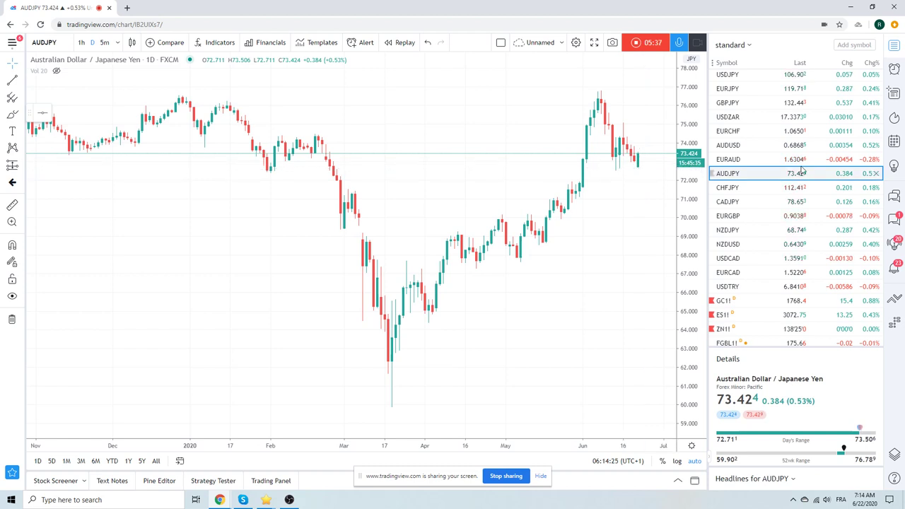
pyautogui.scroll(-2, 797, 167)
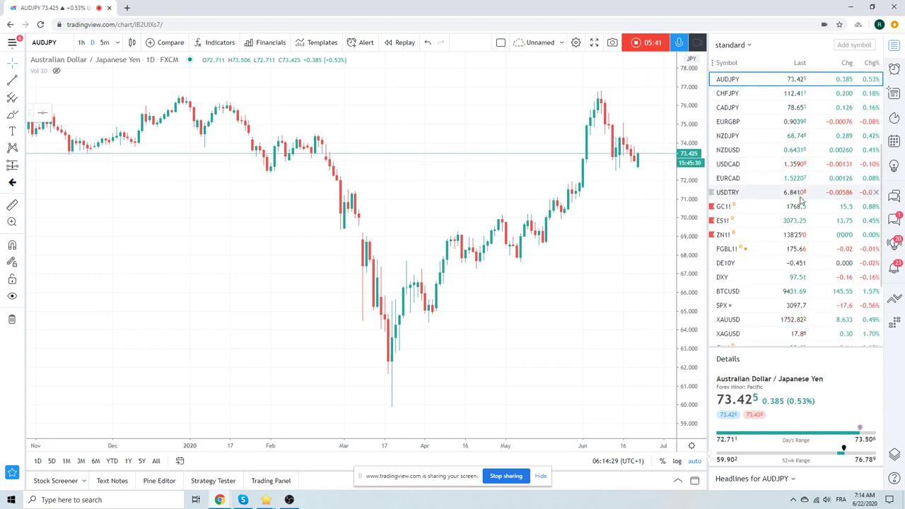
pyautogui.scroll(2, 797, 202)
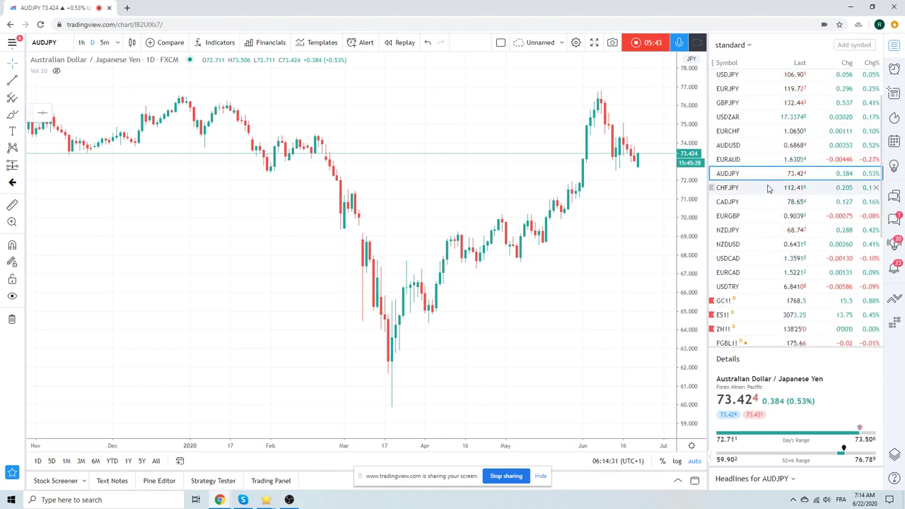
pyautogui.click(741, 133)
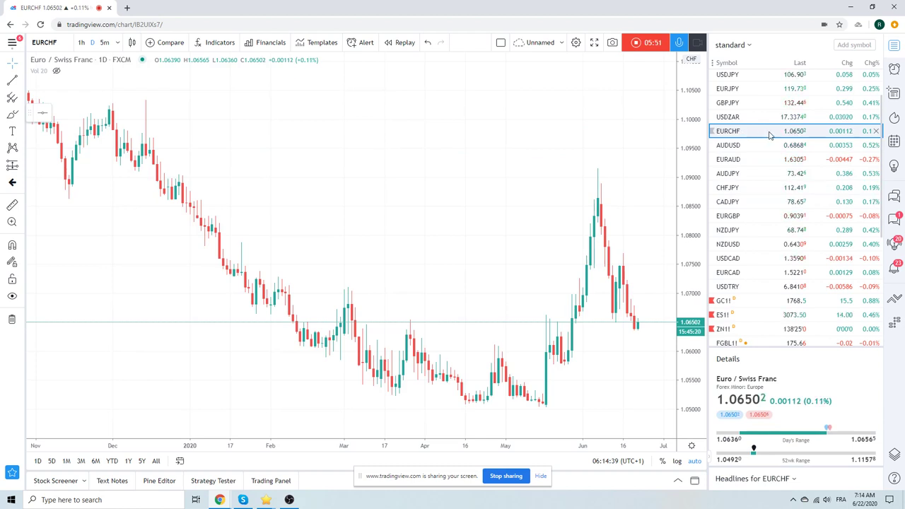
# Open the EURUSD chart, switch it to the 4-hour interval and examine the price action from April to June.
pyautogui.scroll(1, 777, 200)
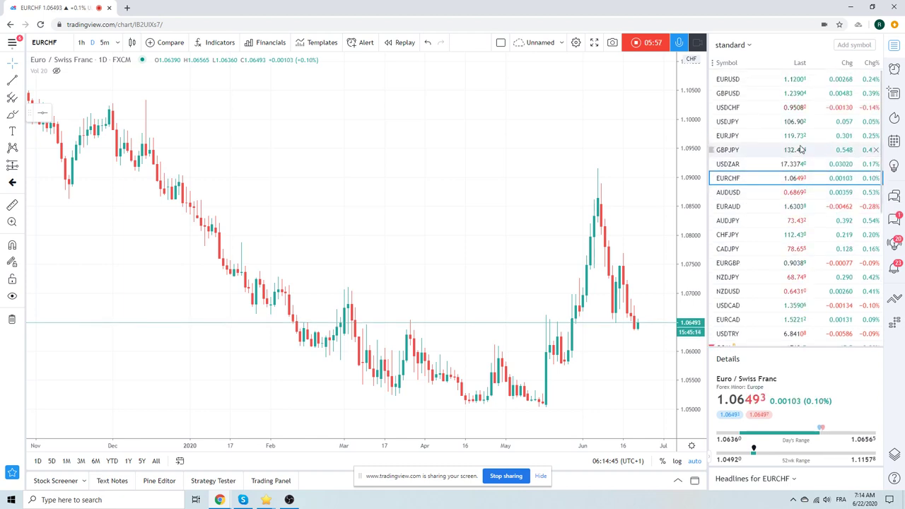
pyautogui.click(765, 85)
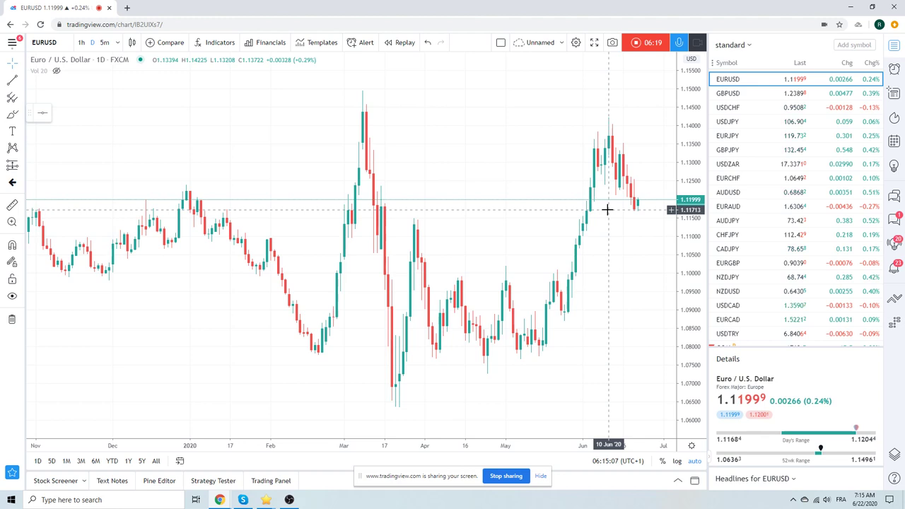
pyautogui.click(117, 44)
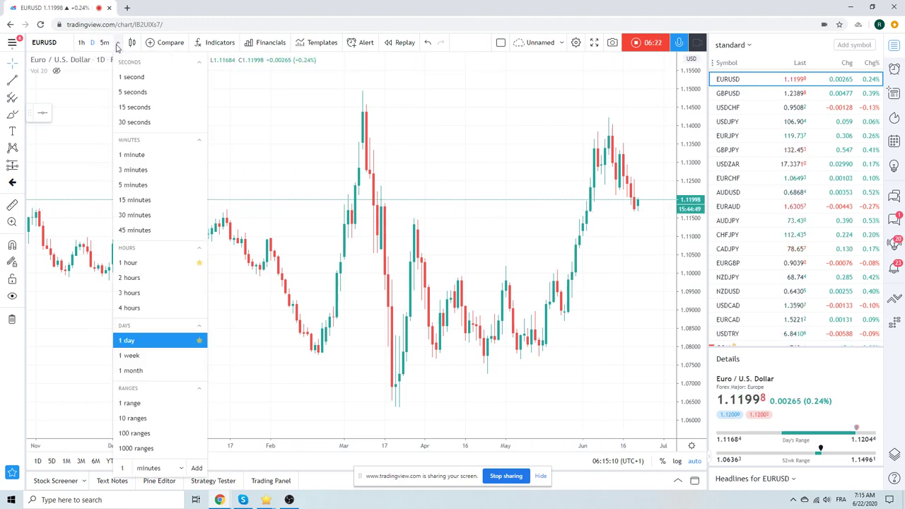
pyautogui.click(145, 308)
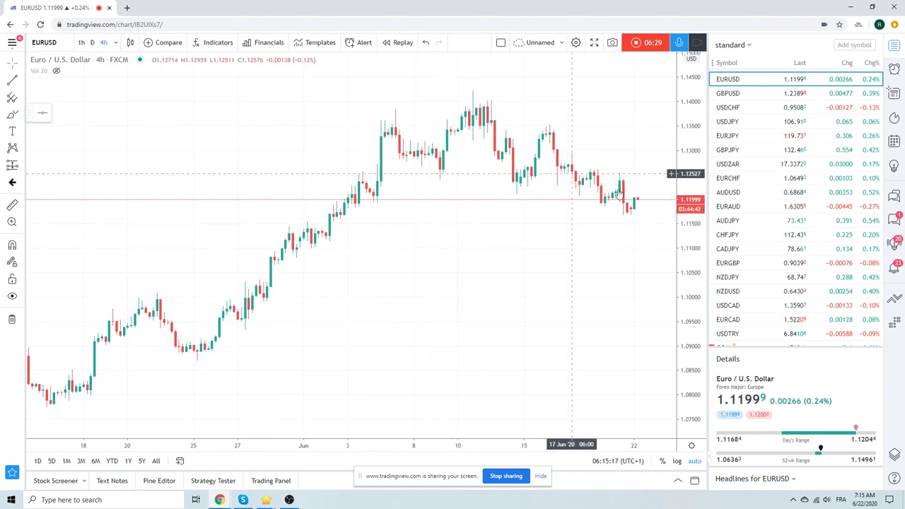
pyautogui.scroll(-3, 581, 175)
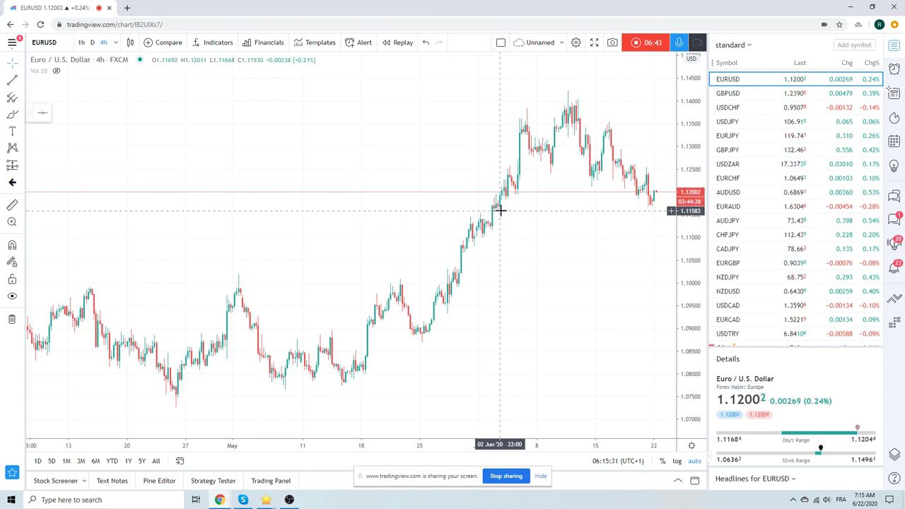
pyautogui.scroll(1, 478, 212)
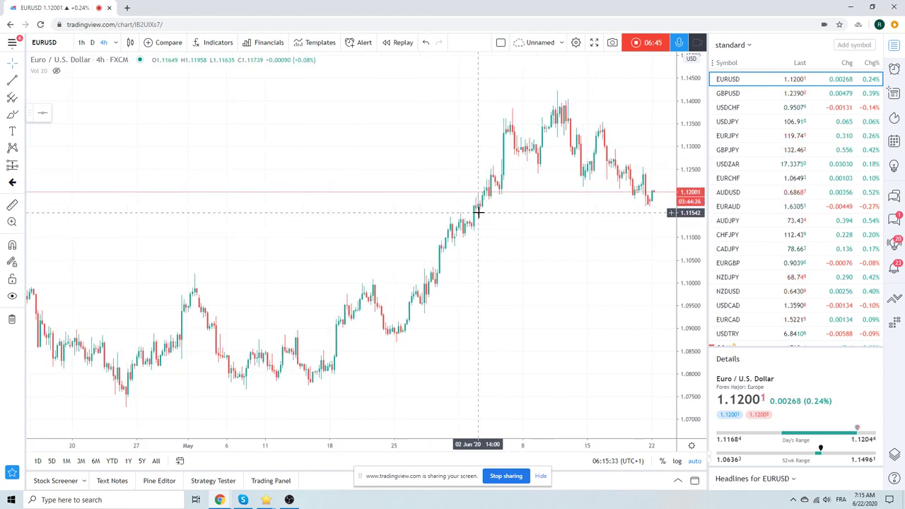
pyautogui.scroll(1, 478, 213)
# Open the Gold Futures (GC1!) chart on the 4-hour interval from the watchlist.
pyautogui.scroll(-3, 774, 225)
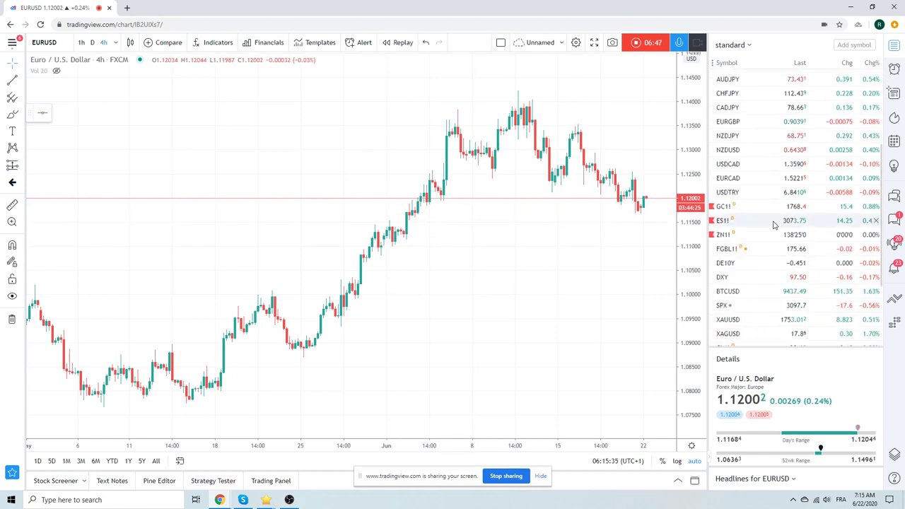
pyautogui.click(730, 206)
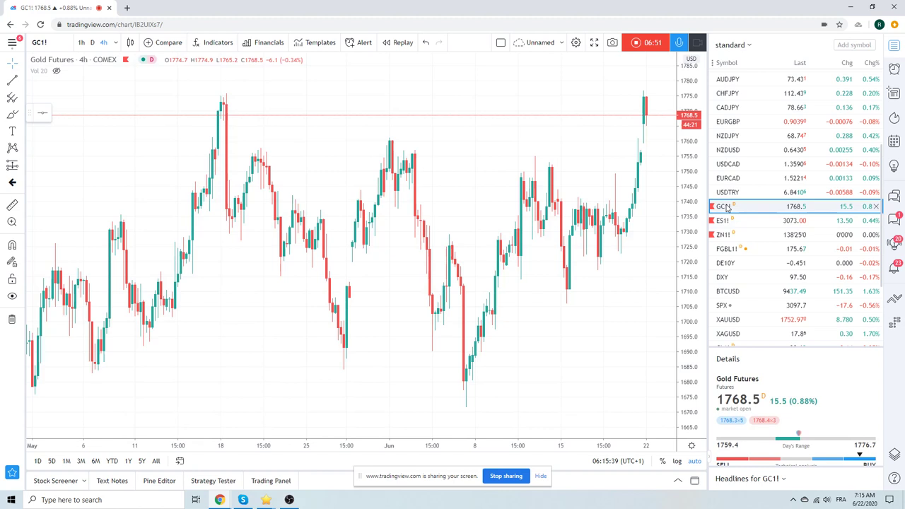